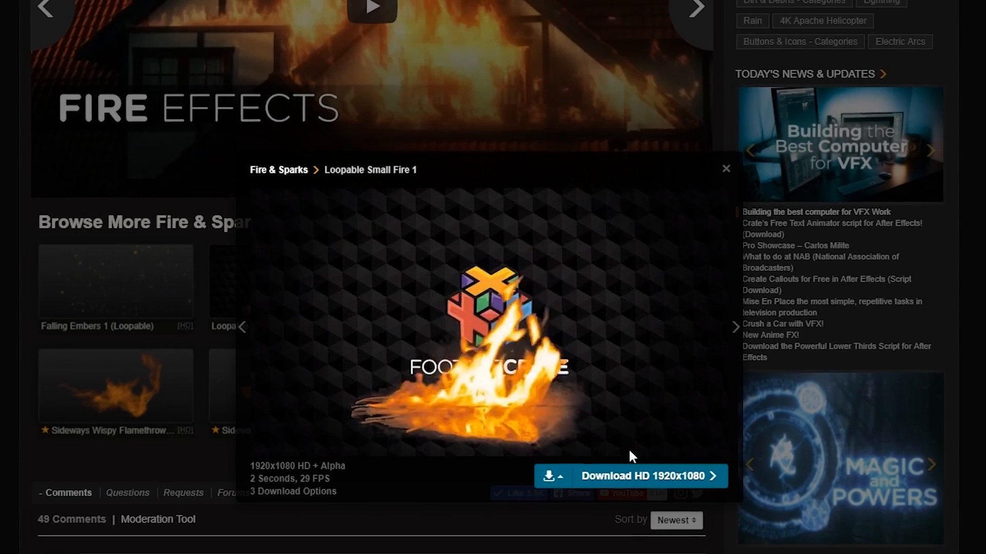
- Download the HD 1920x1080 version of Loopable Small Fire 1 and import the clip into the After Effects project
left_click(642, 478)
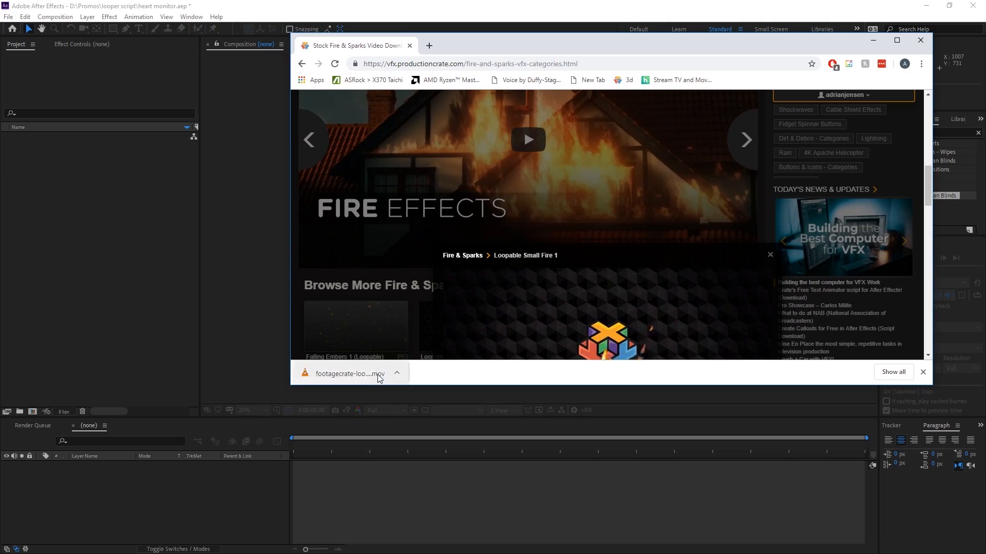
left_click_drag(354, 374, 94, 257)
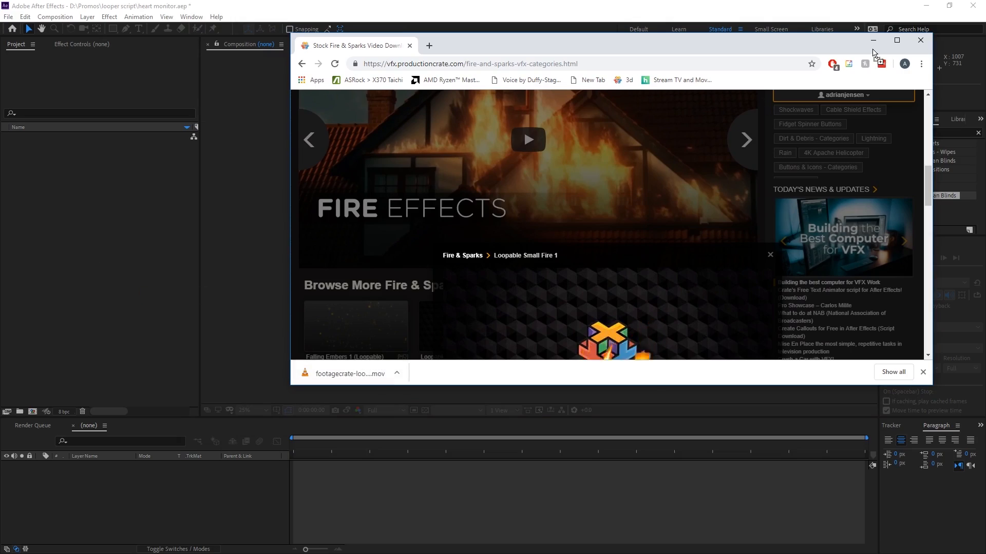
left_click(920, 40)
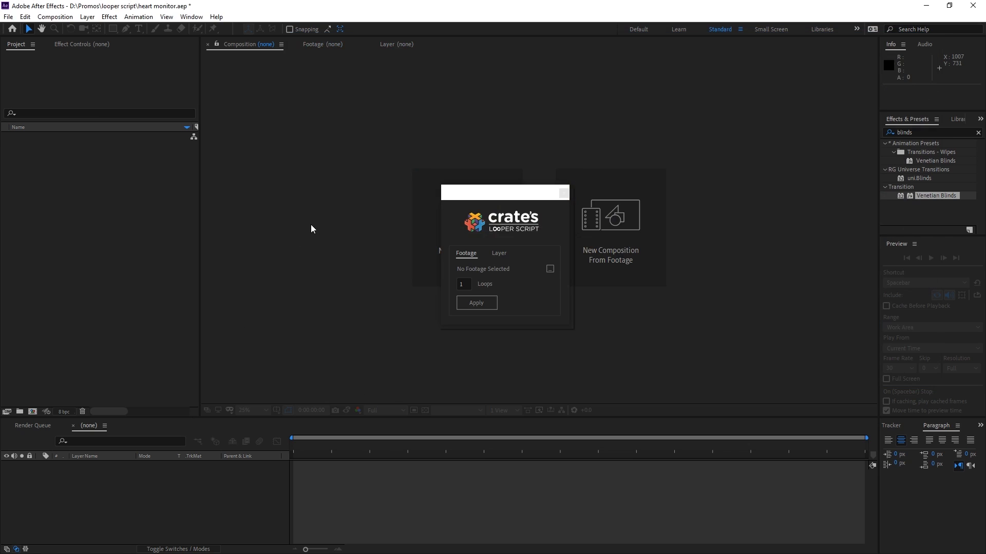
- Create a composition from the imported small fire clip and play it back
left_click_drag(62, 140, 191, 497)
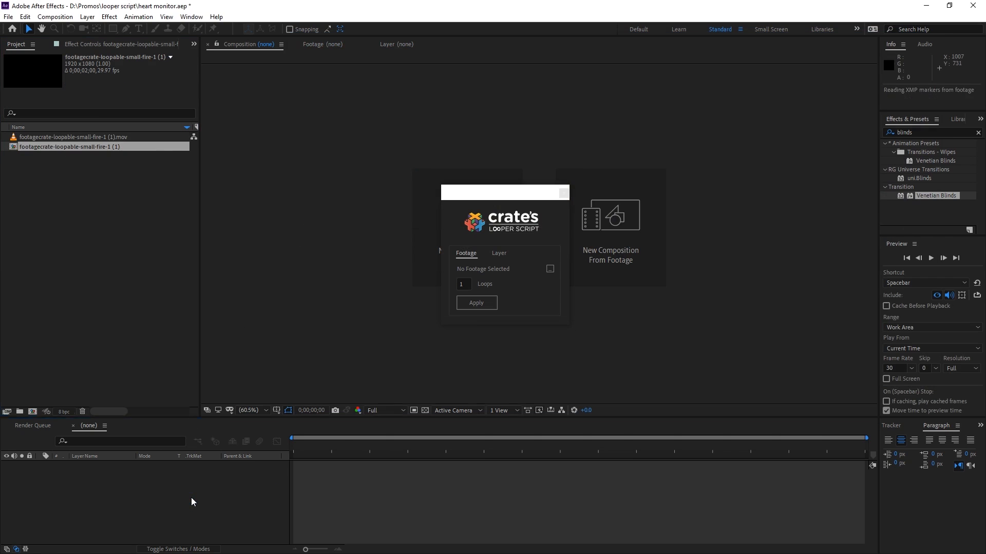
left_click_drag(491, 199, 170, 216)
key("space")
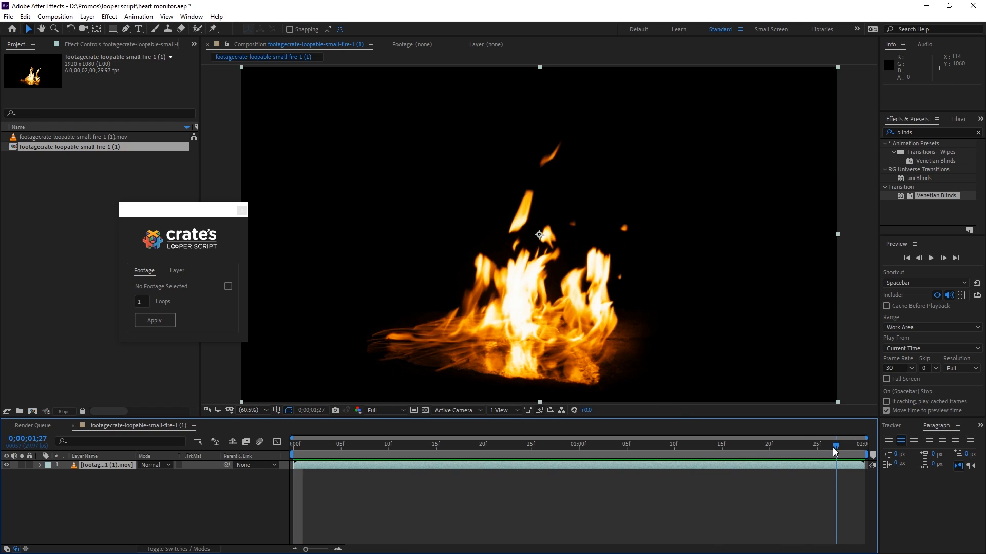
key("space")
- Set the fire composition's duration to 10 seconds and preview the clip on the extended timeline
left_click(55, 17)
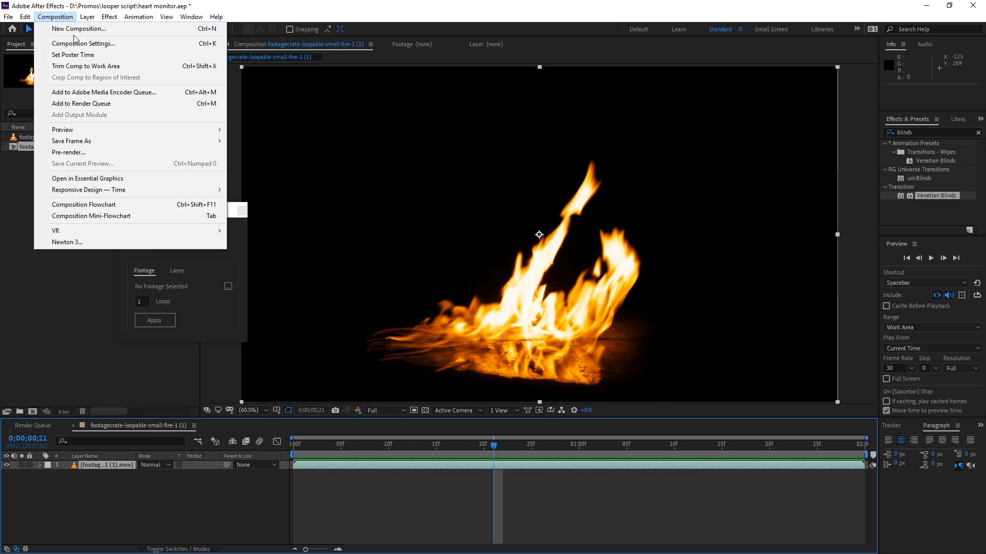
left_click(95, 42)
left_click(279, 337)
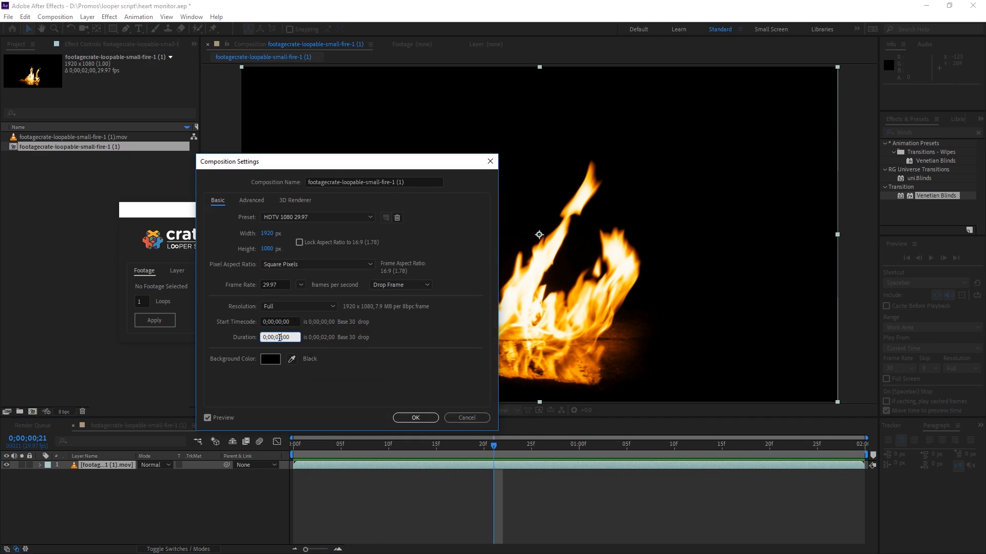
left_click(415, 418)
left_click_drag(312, 548, 305, 549)
key("space")
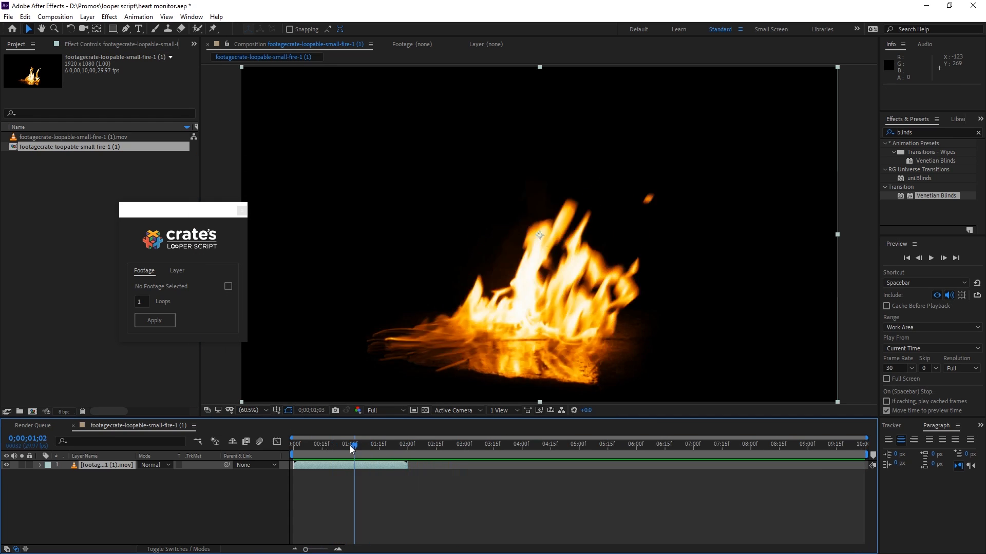
- Loop the small fire footage 10 times with the Looper script, extend its layer across the composition, and preview it
left_click_drag(196, 211, 314, 195)
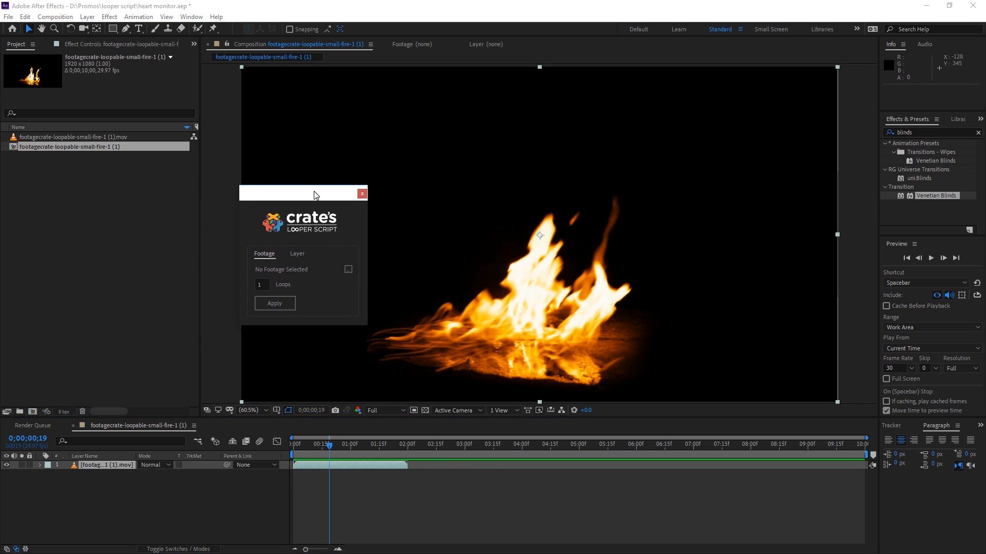
left_click(353, 465)
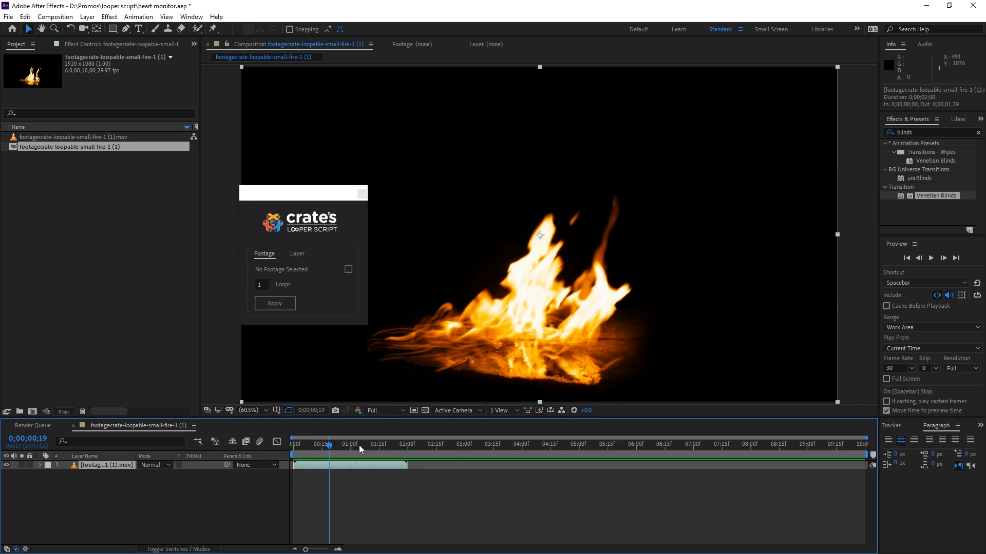
left_click(81, 137)
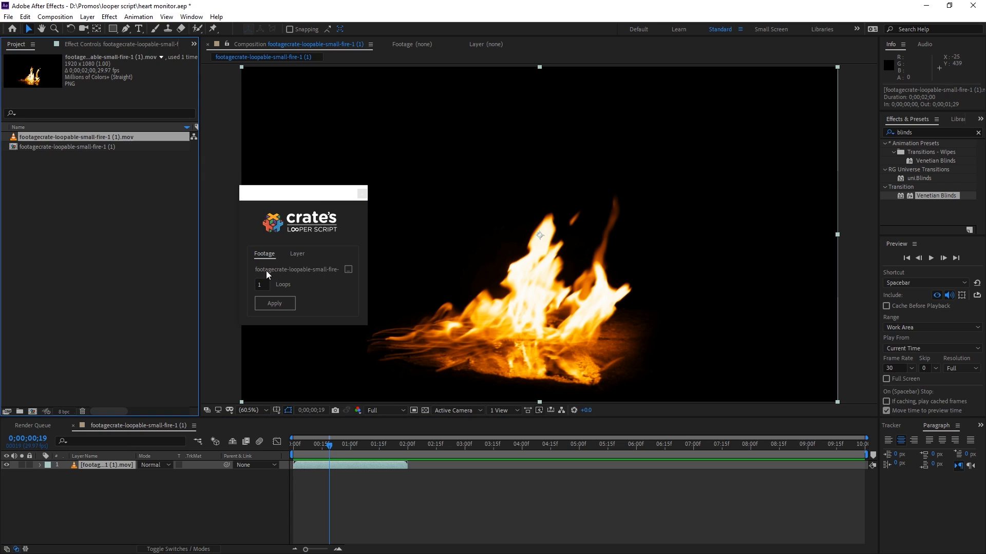
left_click(263, 285)
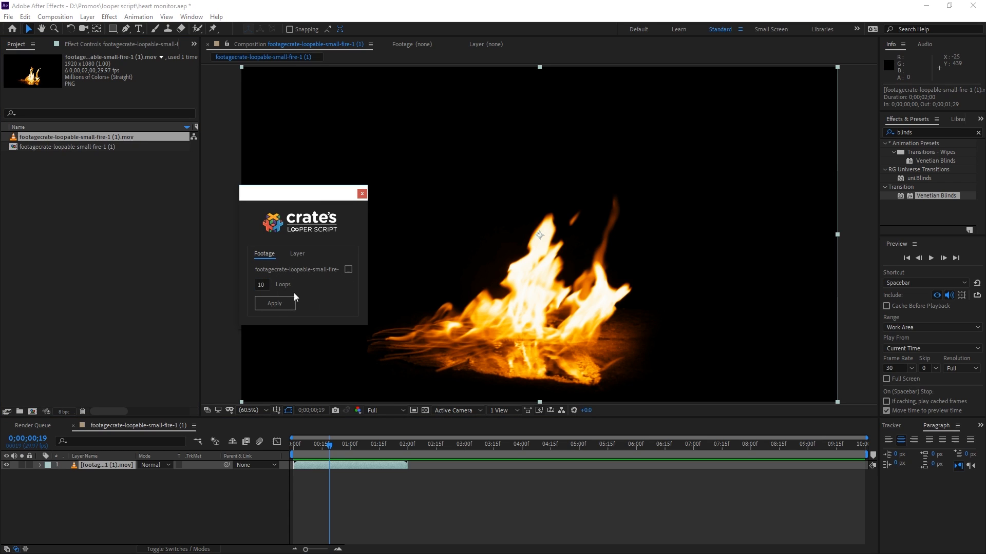
left_click(279, 304)
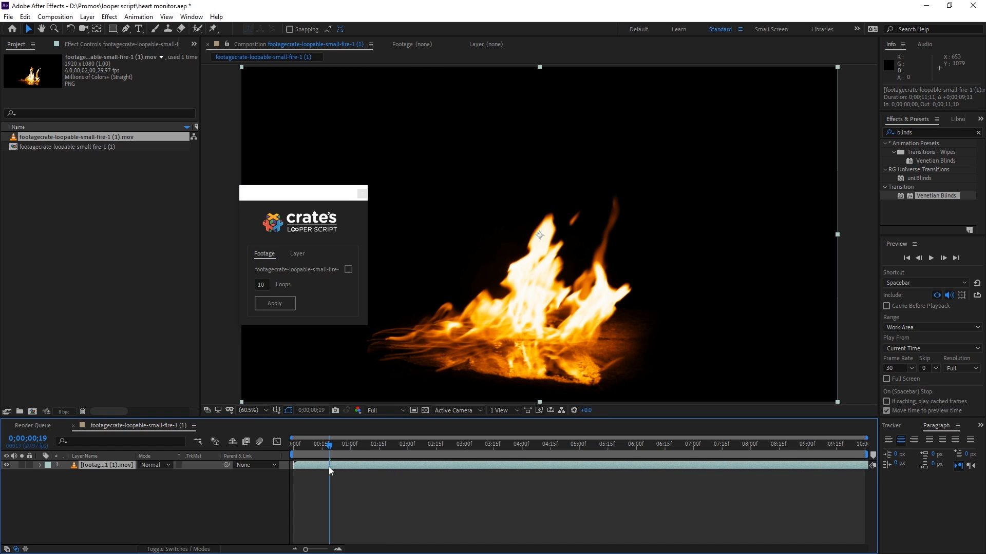
key("space")
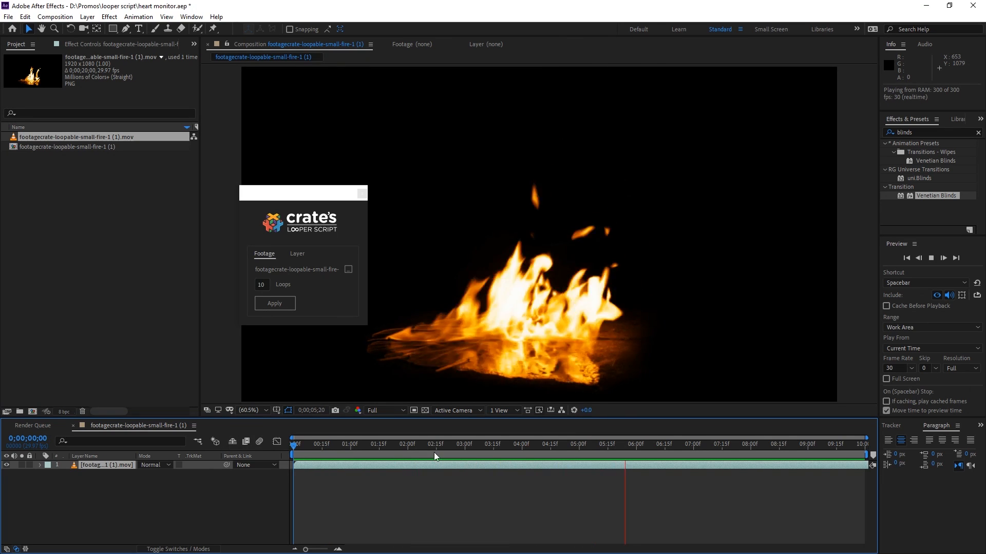
left_click_drag(319, 193, 245, 202)
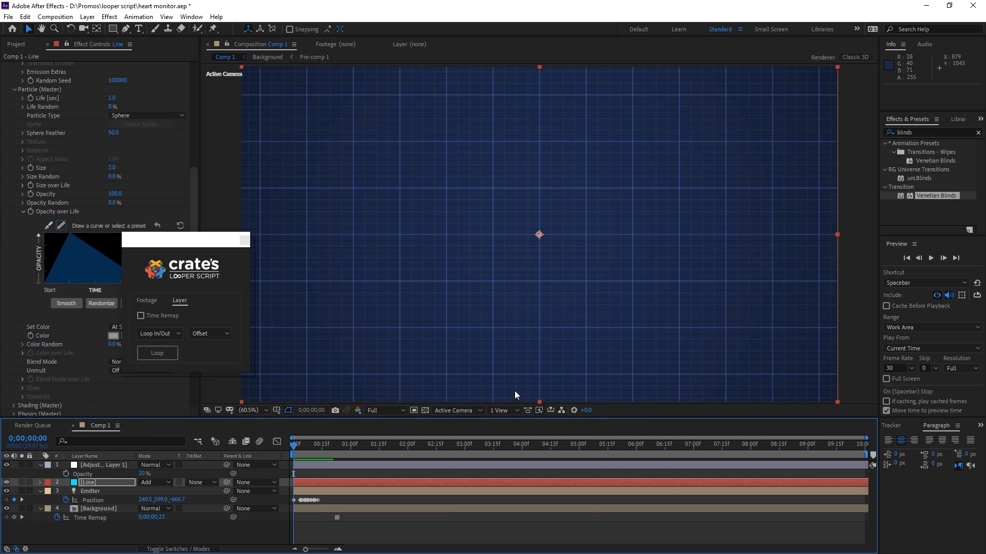
- Examine the Background, Line and Emitter layers of Comp 1 and scrub through the heartbeat line's animation
left_click(112, 509)
key("period")
key("period")
key("period")
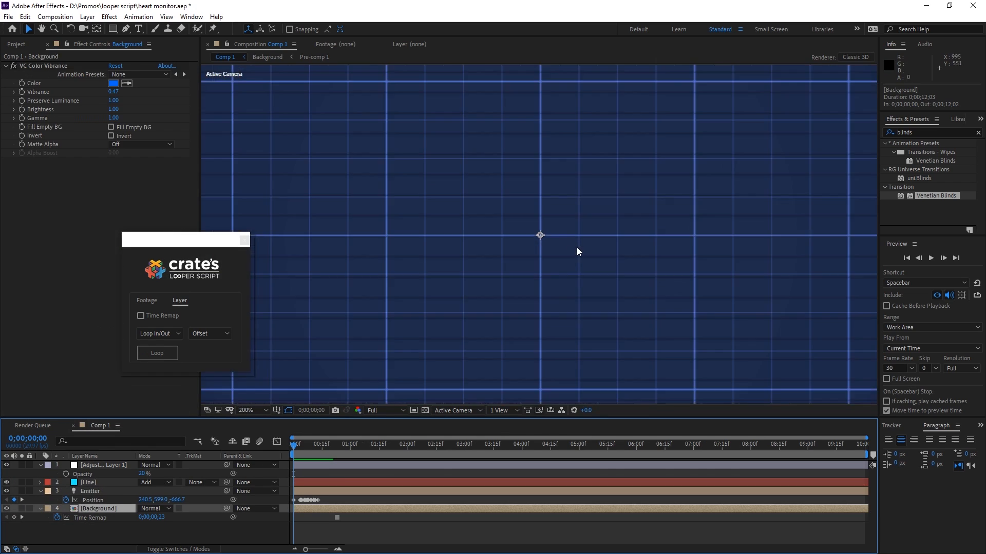
key("comma")
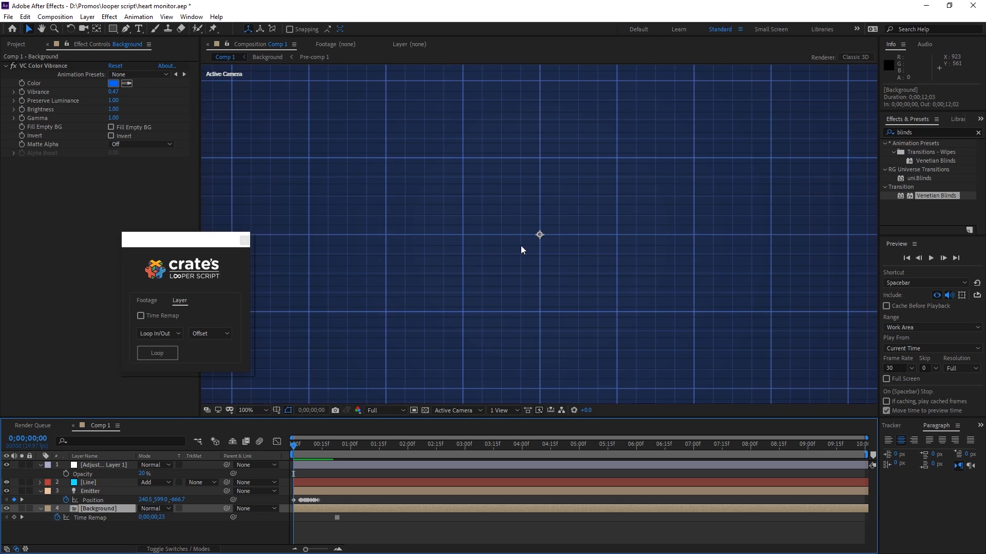
left_click(100, 482)
key("comma")
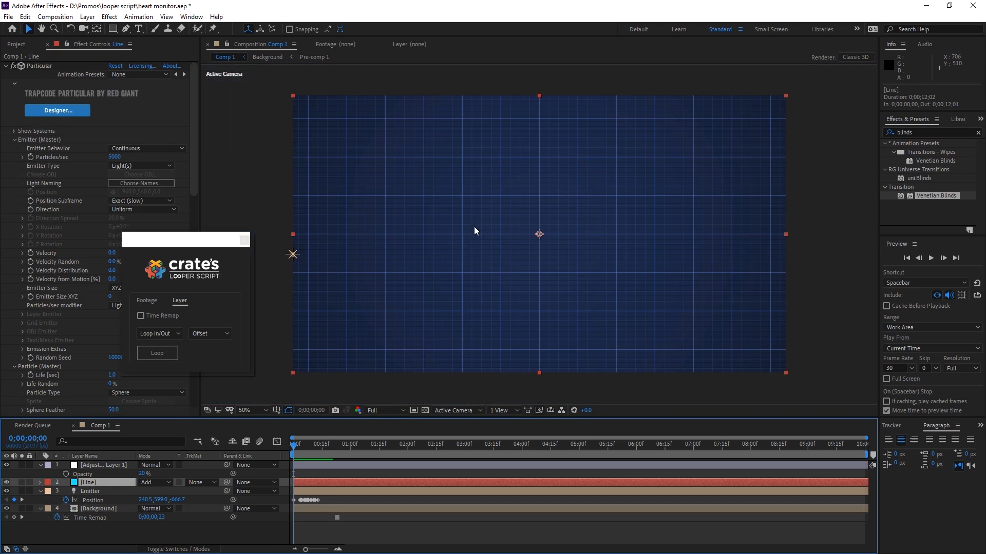
left_click(97, 492)
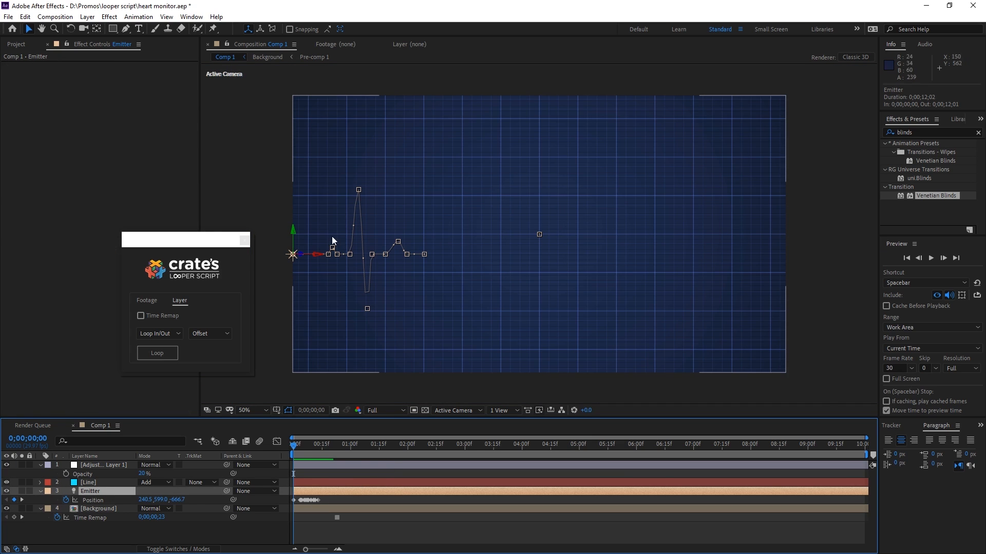
key("period")
left_click_drag(403, 278, 726, 246)
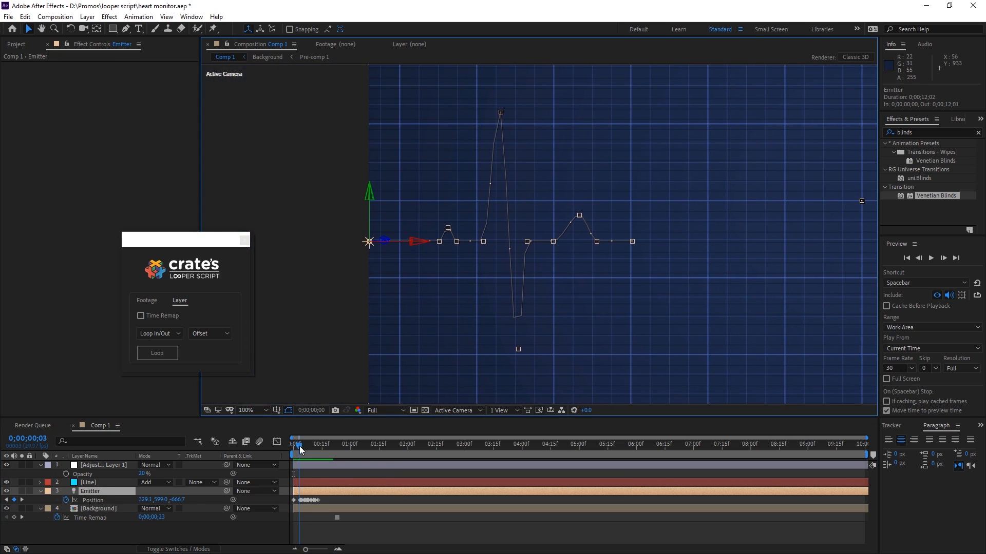
left_click_drag(300, 446, 331, 445)
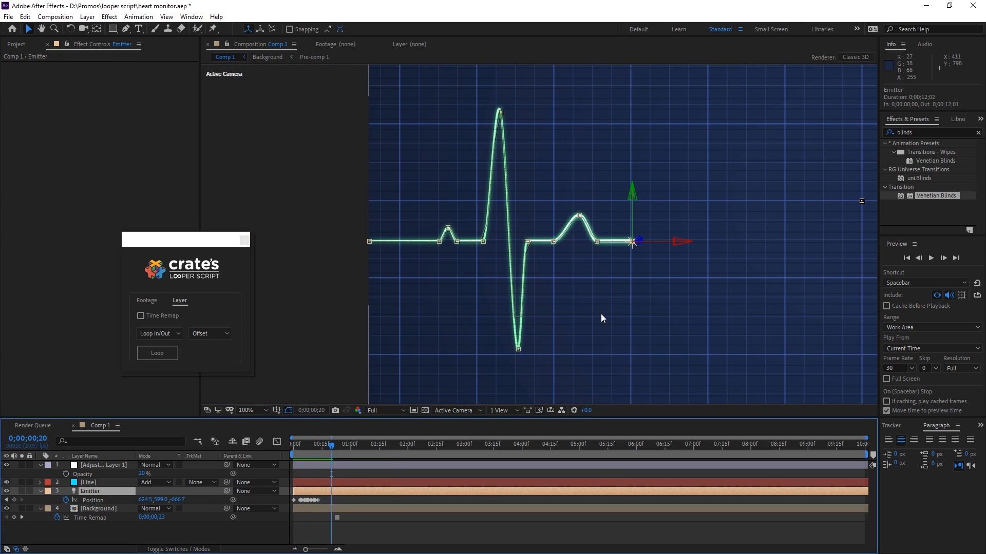
- Try to continue the heartbeat line by hand with extra Emitter position keyframes, and undo them
left_click_drag(651, 243, 906, 243)
left_click_drag(781, 300, 659, 309)
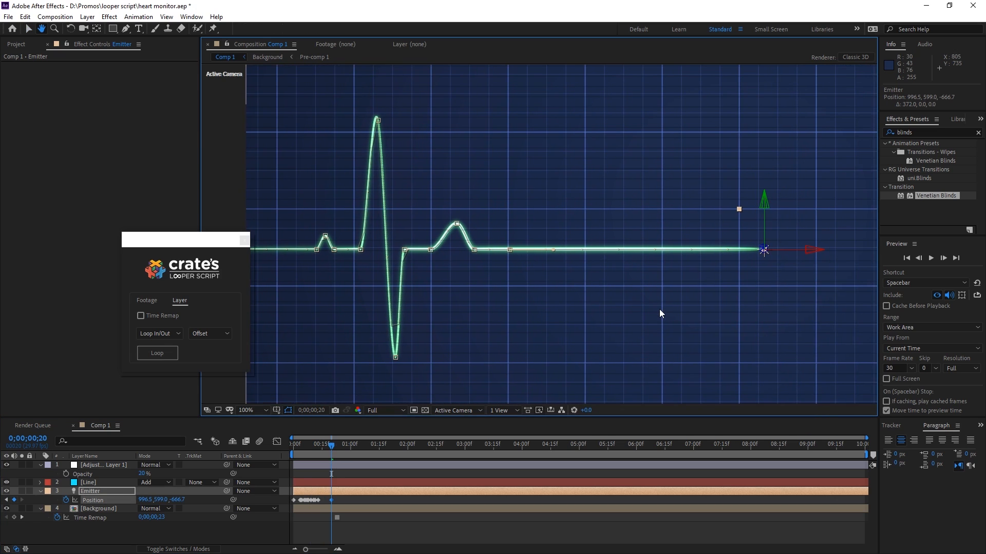
key("Page_Up")
key("Page_Up")
key("Page_Up")
left_click_drag(691, 247, 658, 235)
key("Page_Up")
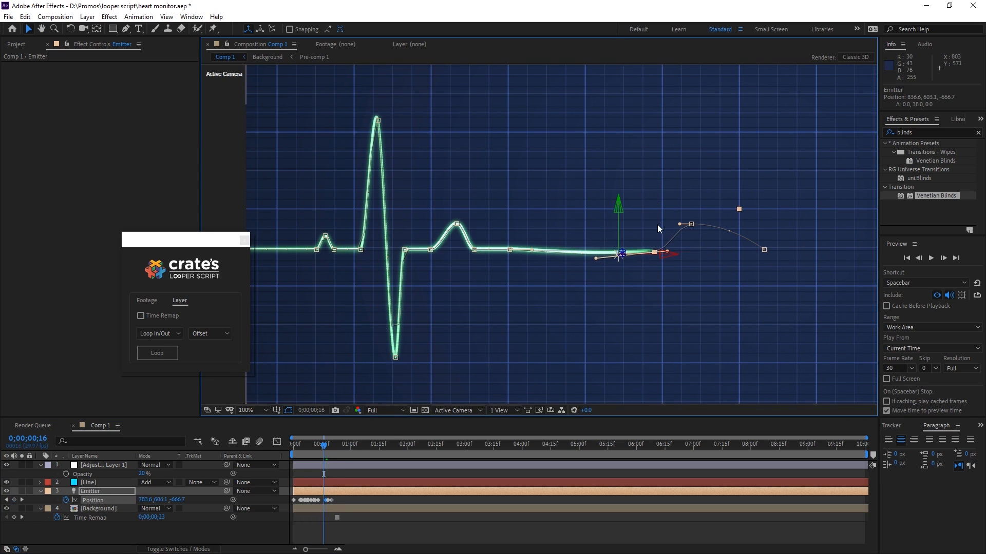
key("ctrl+z")
key("ctrl+z")
key("ctrl+z")
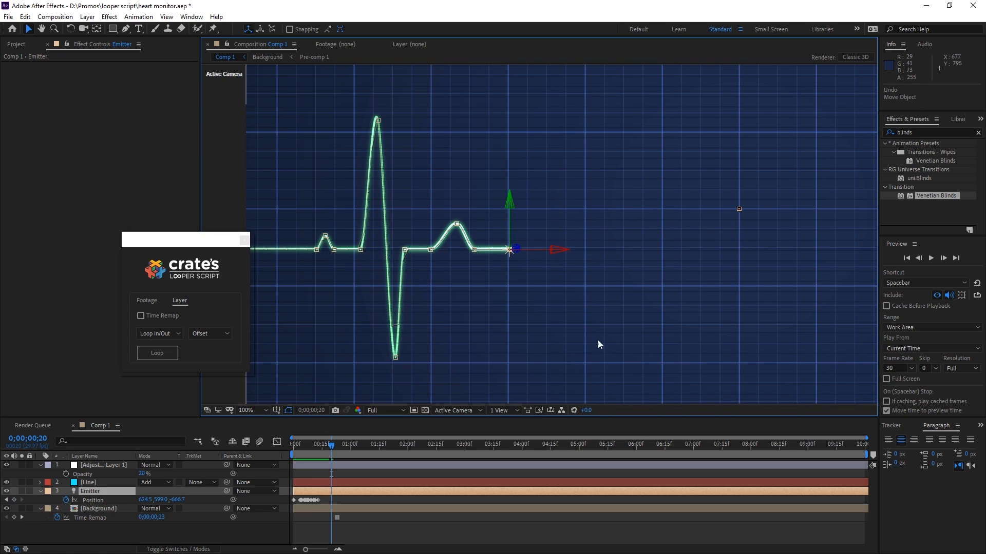
- Select the Emitter's Position keyframes with the playhead at 0;00;00;14 and keep the Looper script's layer loop at Loop In/Out with Offset
key("Page_Down")
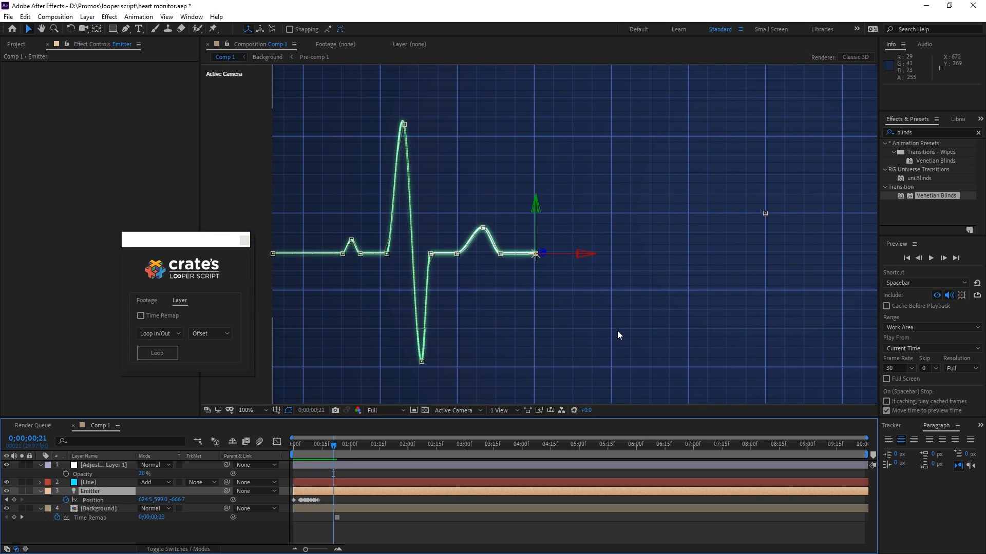
scroll(617, 330, "down", 2)
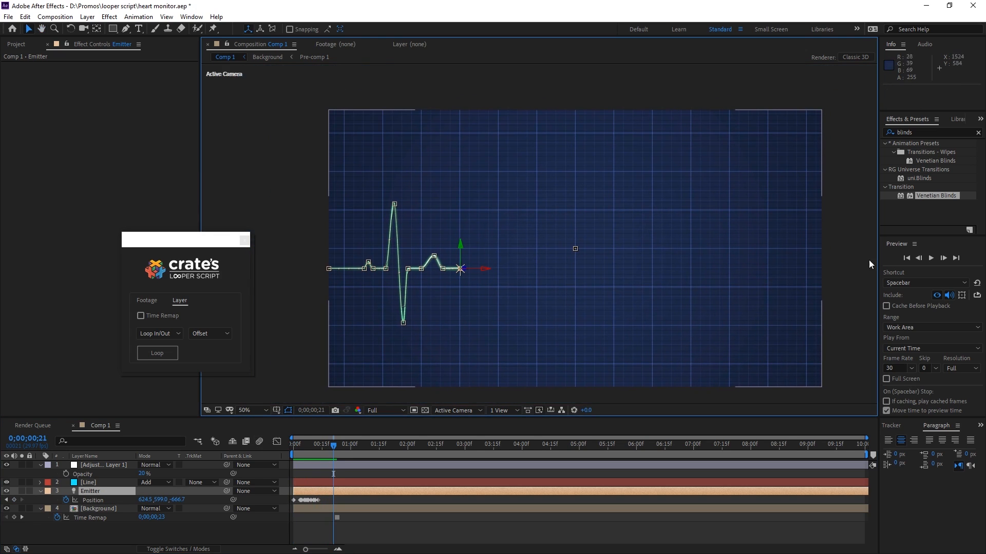
mouse_move(337, 452)
left_mouse_down()
mouse_move(303, 451)
mouse_move(321, 455)
left_mouse_up()
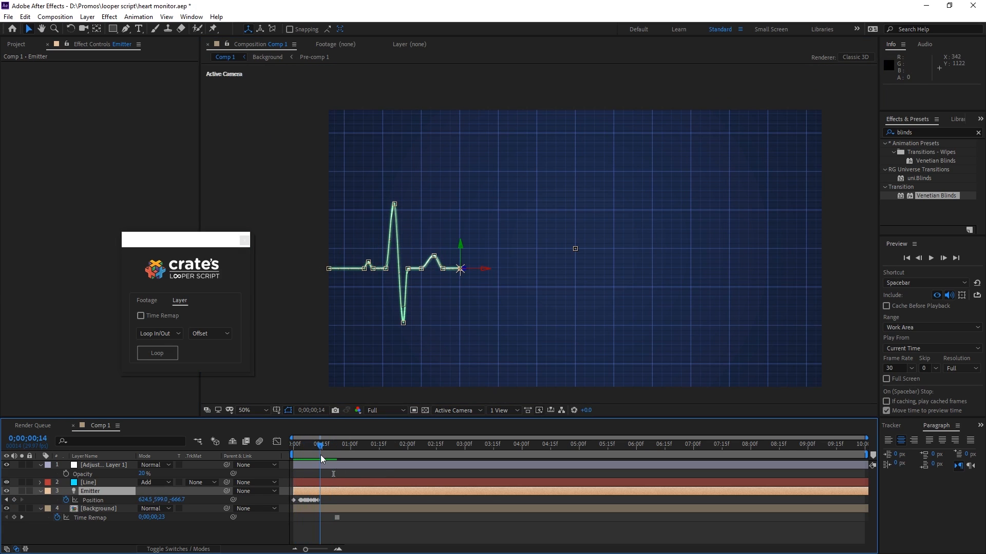
left_click_drag(199, 246, 171, 189)
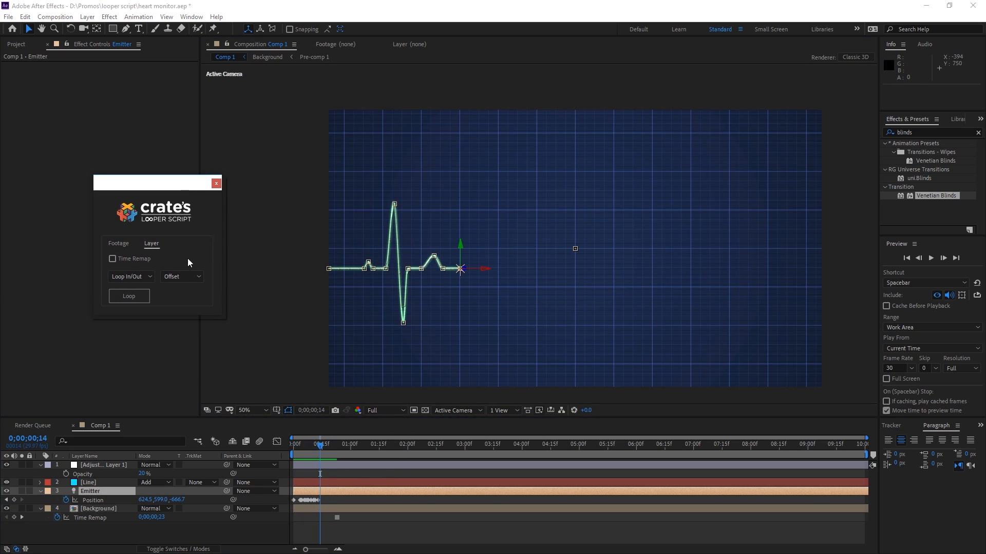
left_click(100, 500)
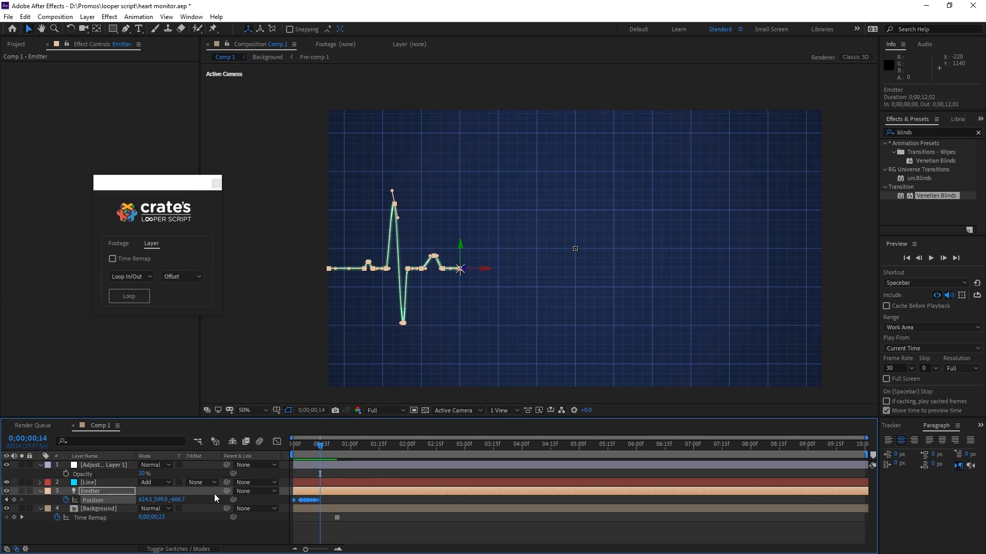
left_click_drag(152, 192, 257, 181)
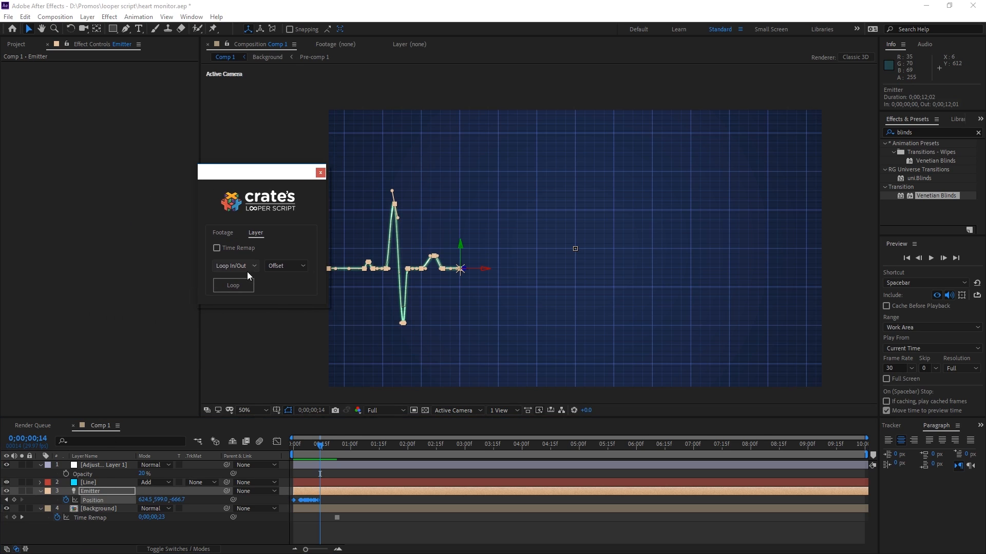
left_click(283, 271)
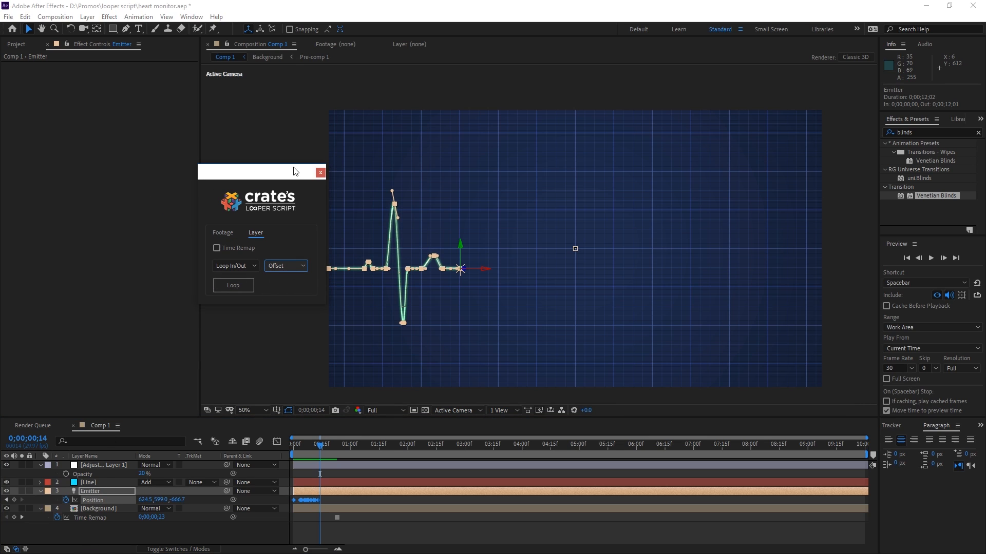
left_click_drag(295, 167, 254, 172)
- Go to the Emitter's last Position keyframe and inspect the end of the heartbeat path up close
key("period")
left_click_drag(407, 281, 598, 266)
scroll(631, 300, "up", 1)
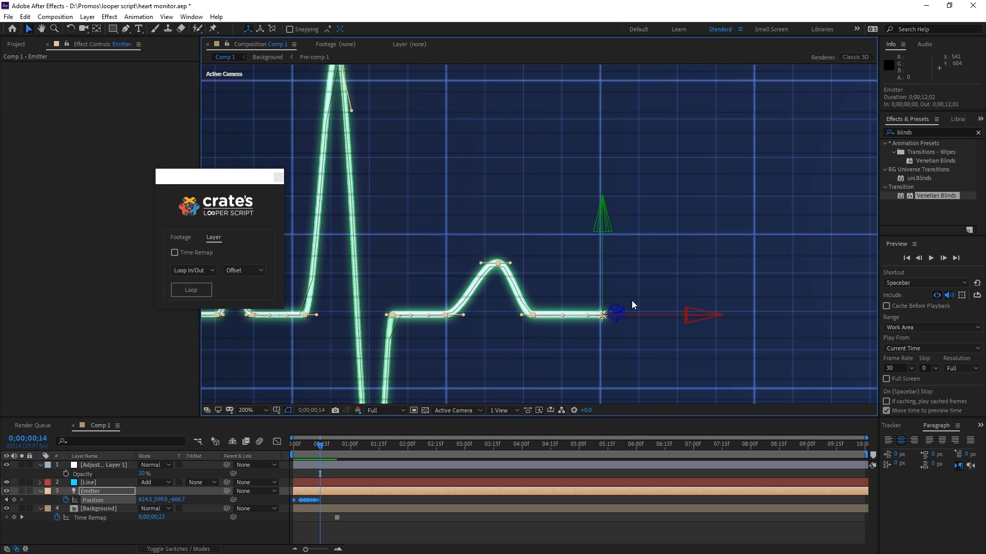
left_click_drag(639, 325, 570, 310)
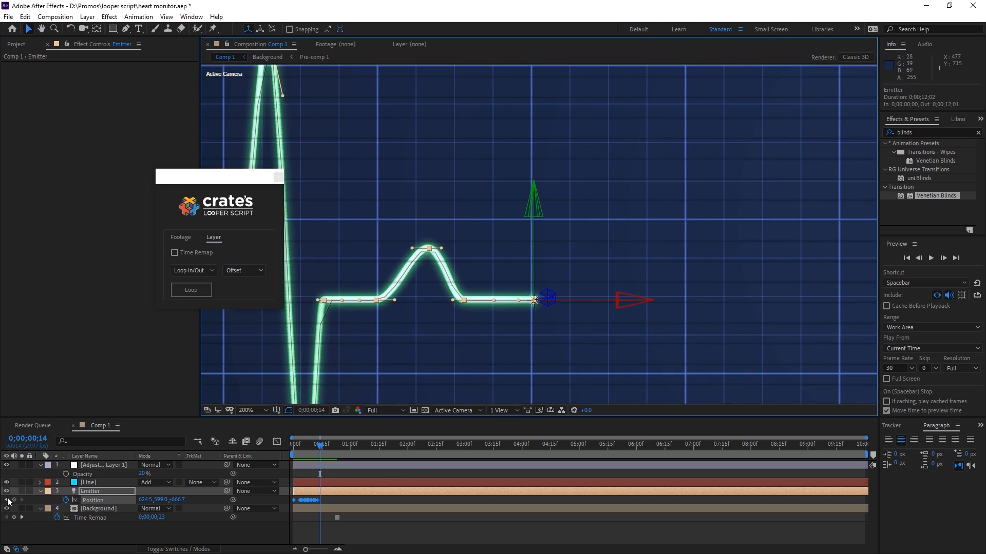
left_click(7, 500)
scroll(582, 358, "up", 1)
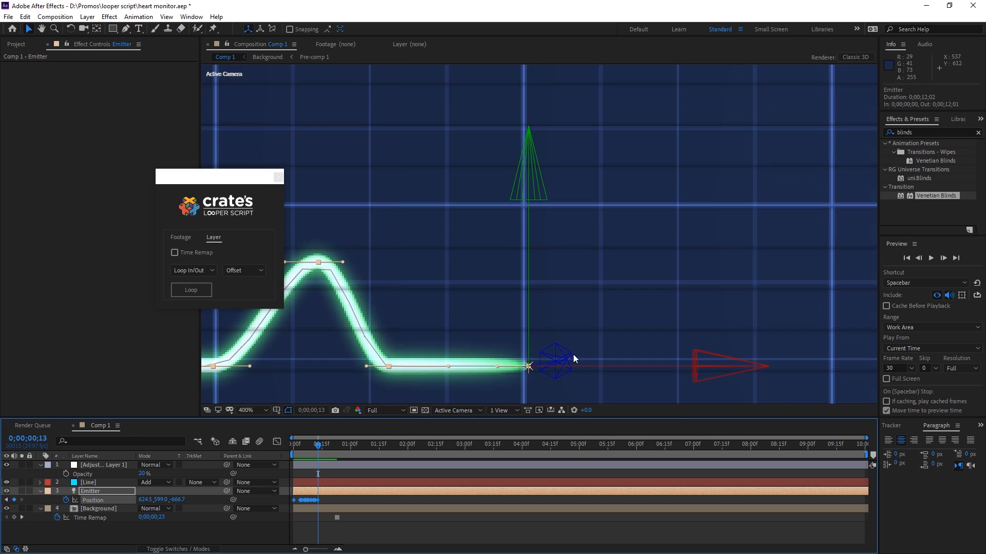
left_click_drag(544, 362, 525, 224)
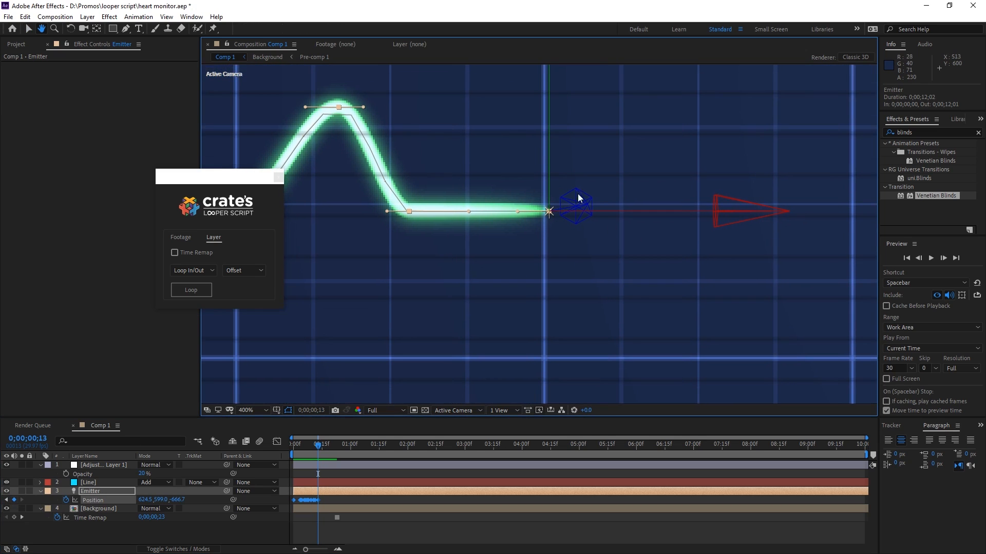
- Apply the Looper script's Loop In/Out with Offset to the Emitter's selected Position keyframes and preview the line's animation
key("v")
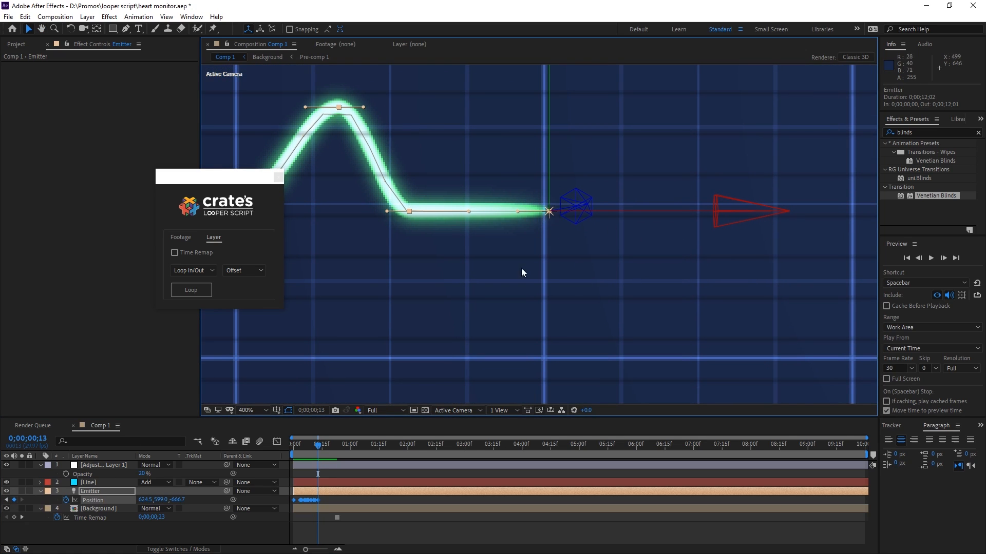
scroll(535, 272, "down", 2)
left_click(199, 289)
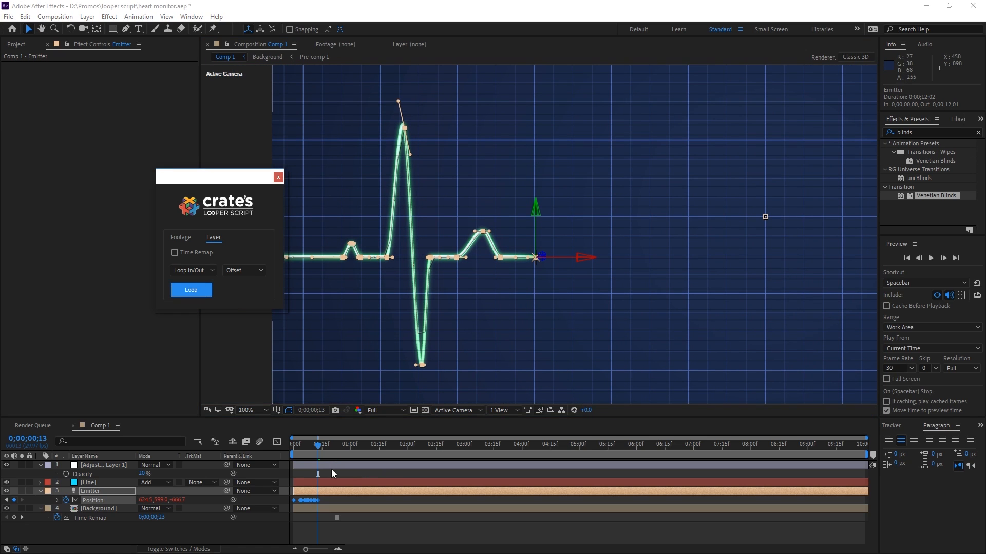
key("space")
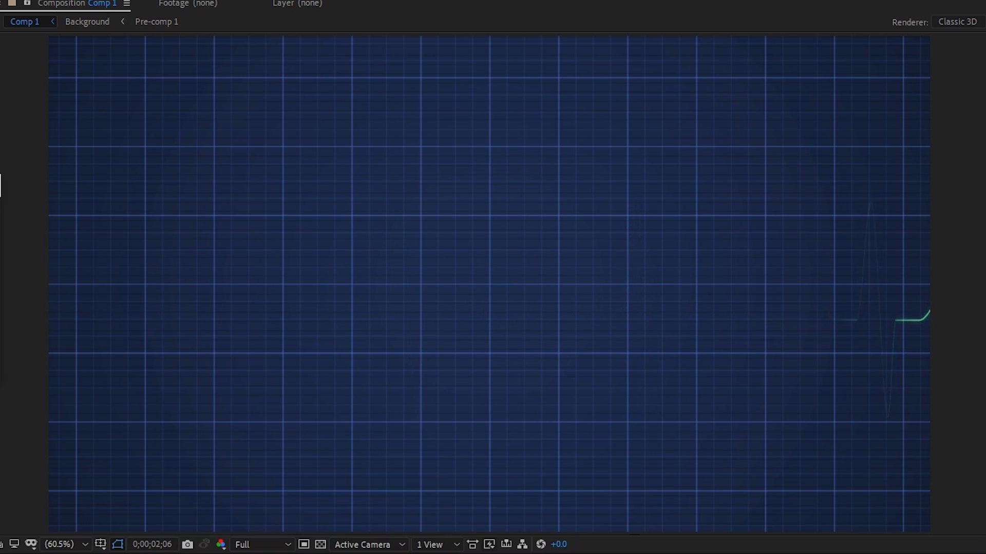
key("space")
- End Comp 1's work area with the playhead at 0;00;02;16, trim the composition to that work area and play it back
left_click_drag(431, 448, 429, 497)
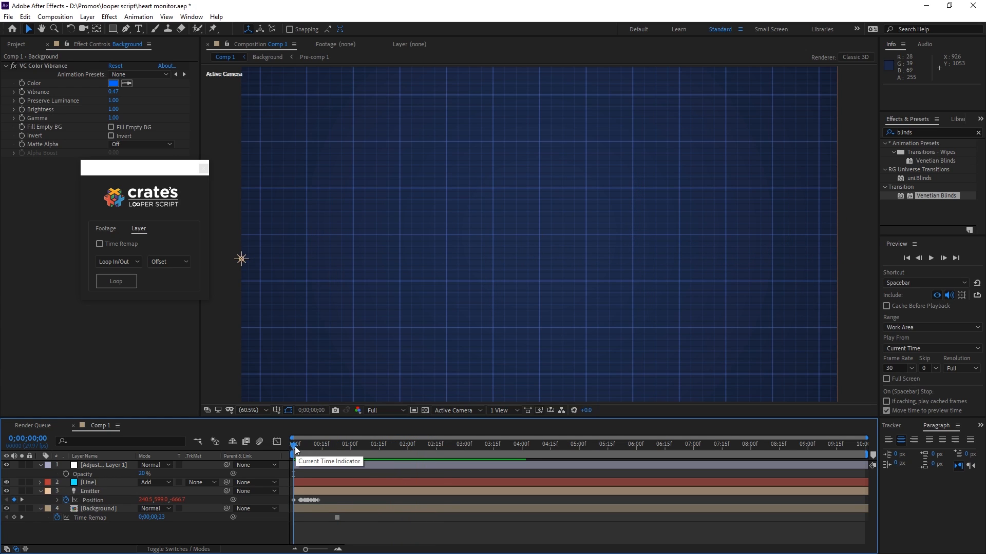
left_click_drag(295, 445, 437, 471)
key("n")
right_click(420, 455)
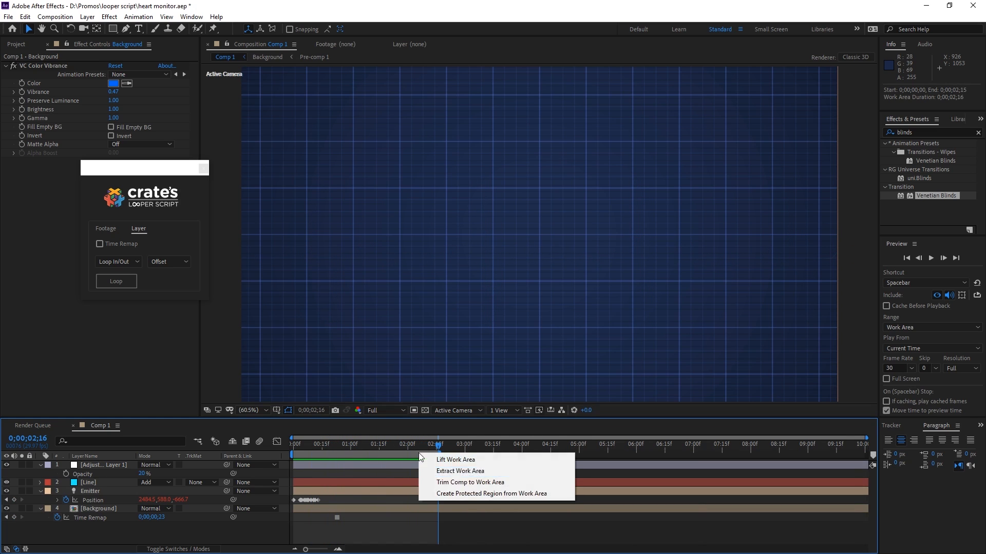
left_click(477, 484)
key("space")
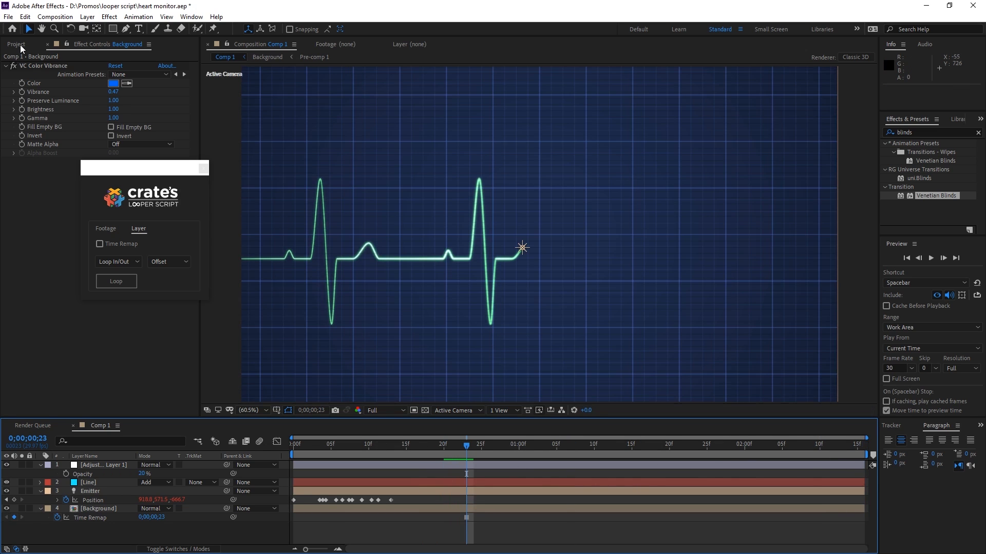
- Create a new composition from Comp 1 and set the new composition's duration to 0;00;12;00
left_click(20, 45)
left_click_drag(23, 166, 33, 411)
left_click(55, 17)
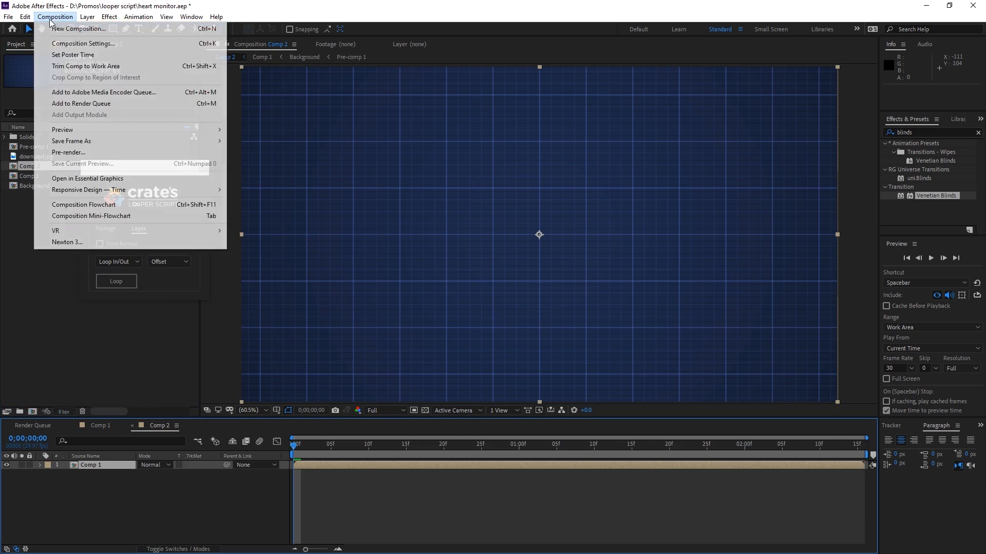
left_click(77, 42)
left_click(279, 336)
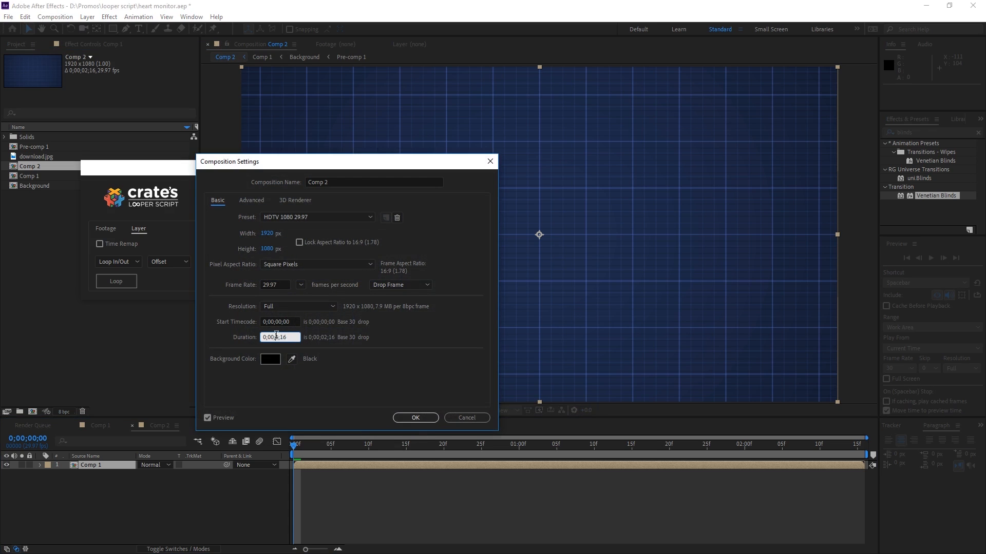
left_click_drag(283, 337, 352, 337)
type("00")
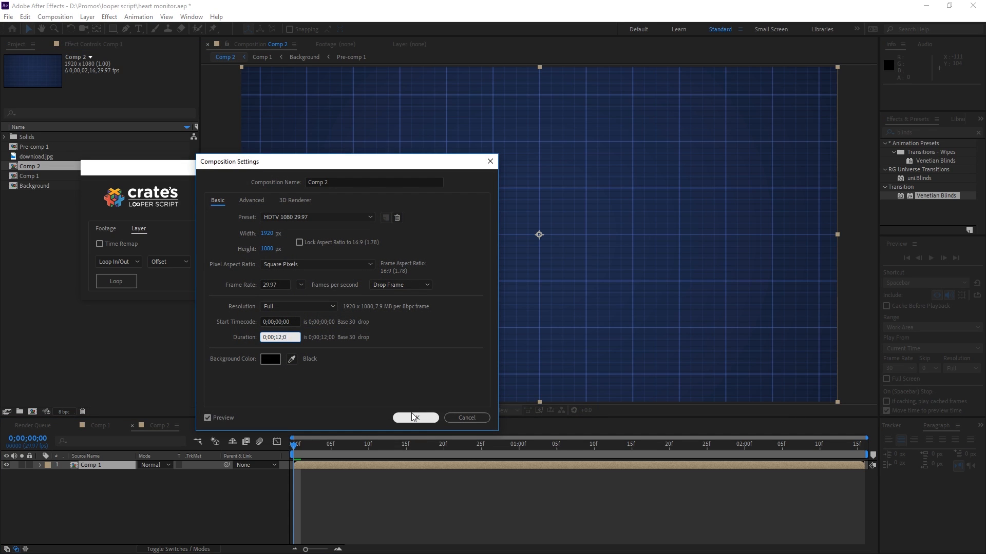
left_click(414, 417)
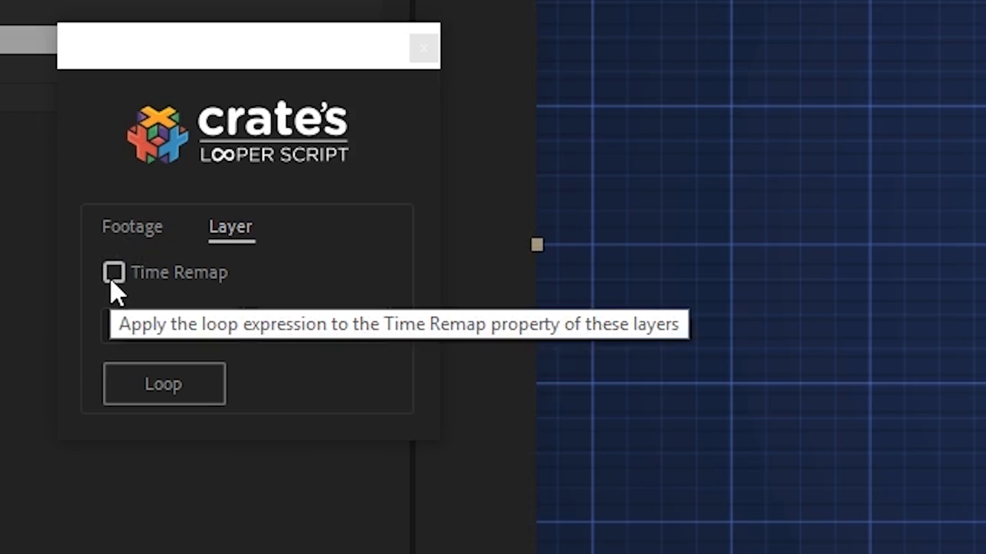
- Loop the Comp 1 layer with Time Remap, Loop In/Out and Cycle, extend it to the end of Comp 2, and preview the result
left_click(112, 283)
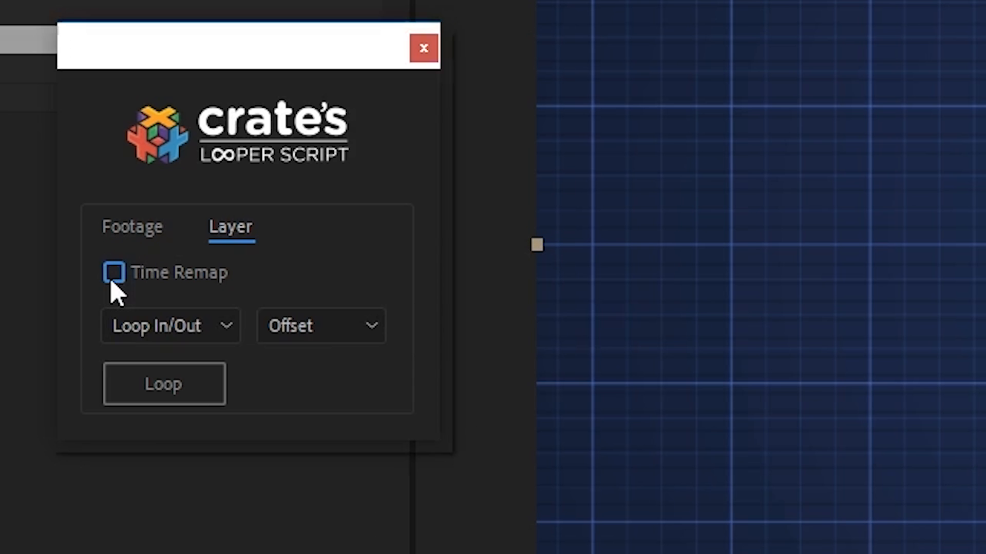
left_click(314, 335)
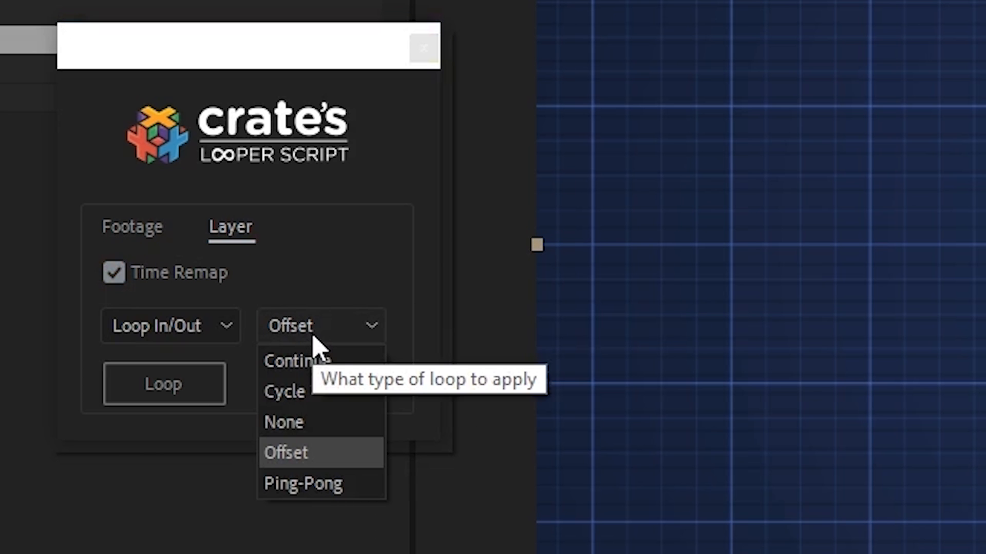
left_click(354, 390)
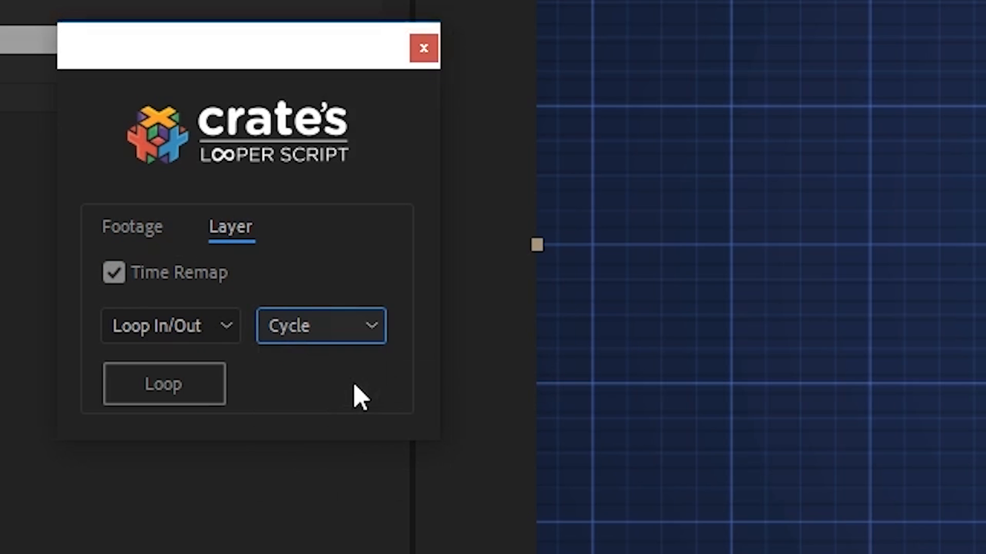
left_click(203, 400)
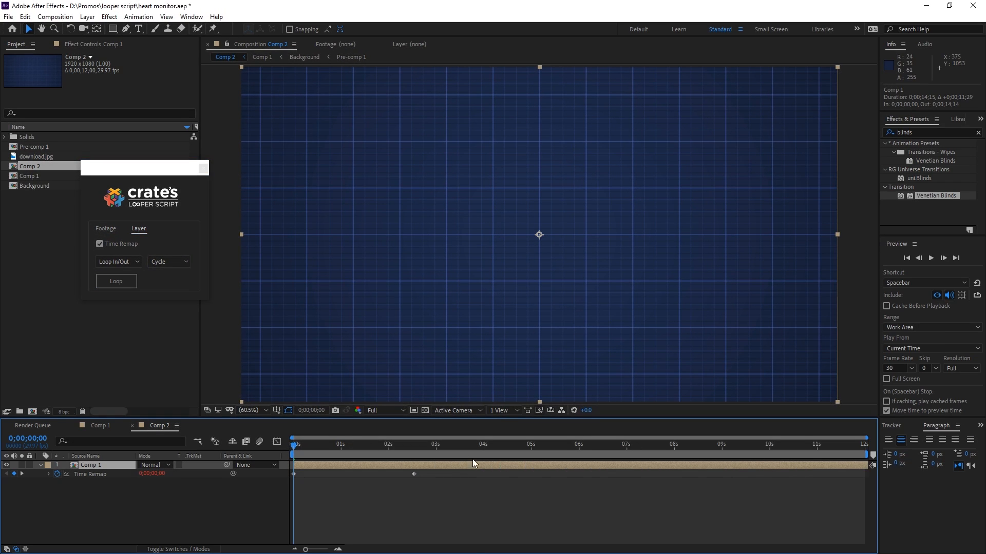
key("space")
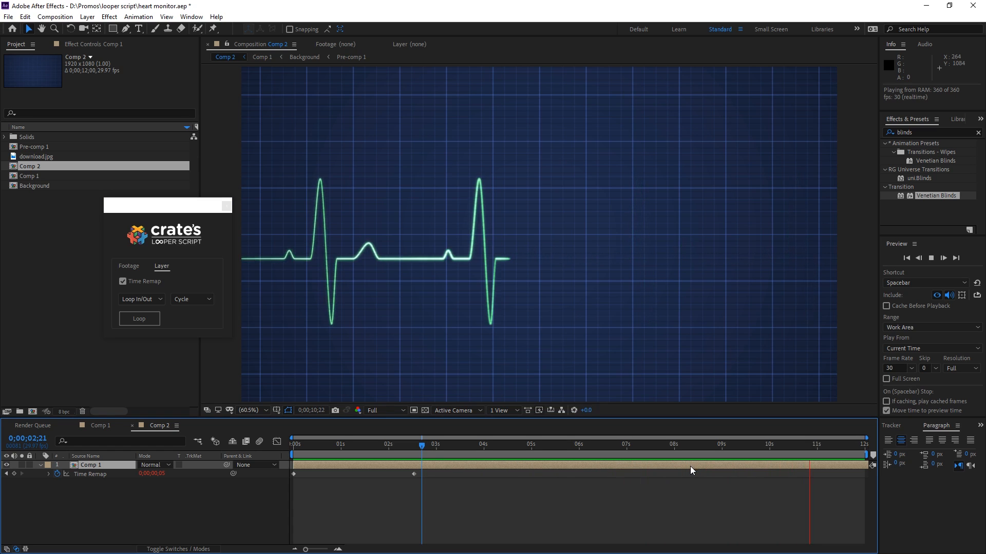
key("space")
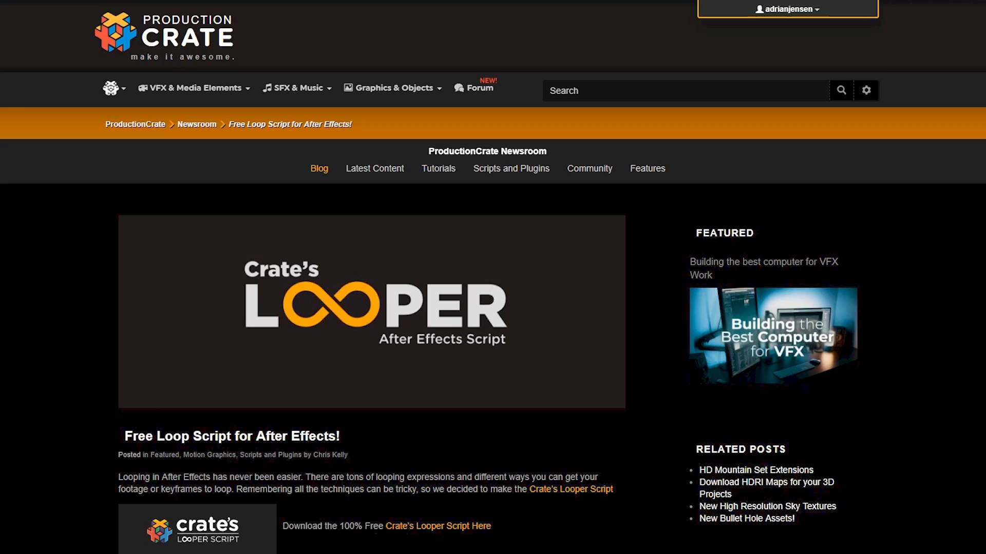
- Switch to the ProductionCrate web page on the free Looper script and read its instructions and the loop type descriptions
scroll(493, 277, "down", 3)
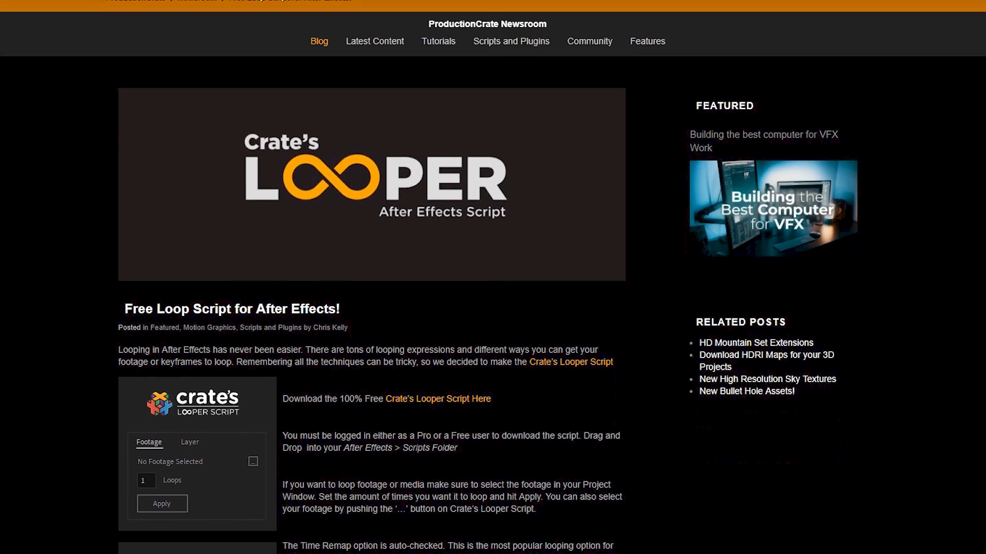
scroll(492, 277, "down", 1)
scroll(493, 277, "down", 5)
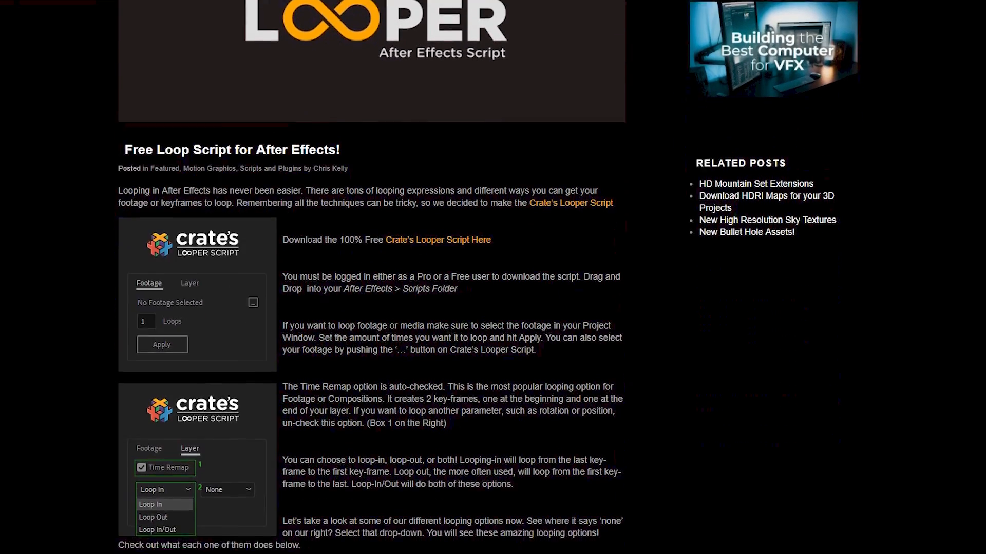
scroll(372, 277, "down", 5)
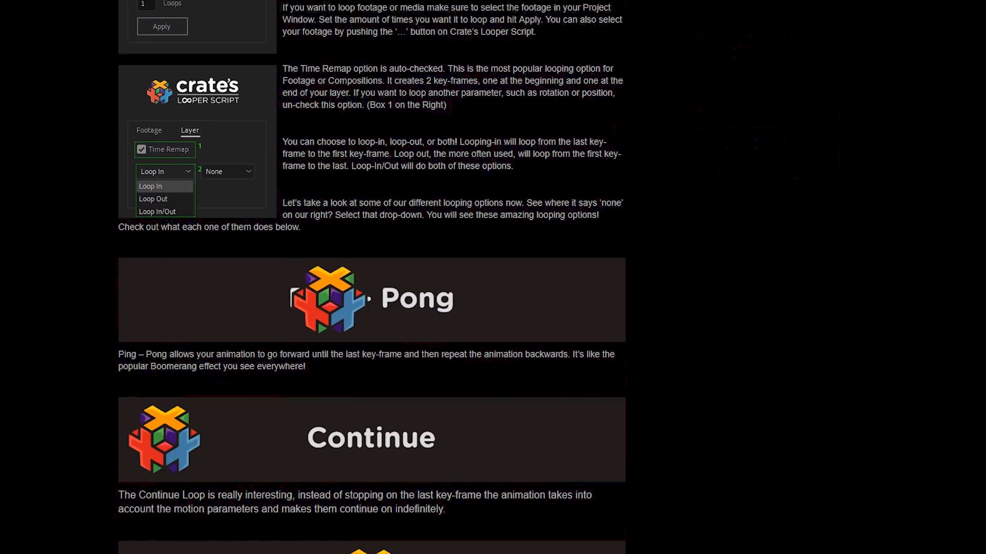
scroll(372, 277, "down", 1)
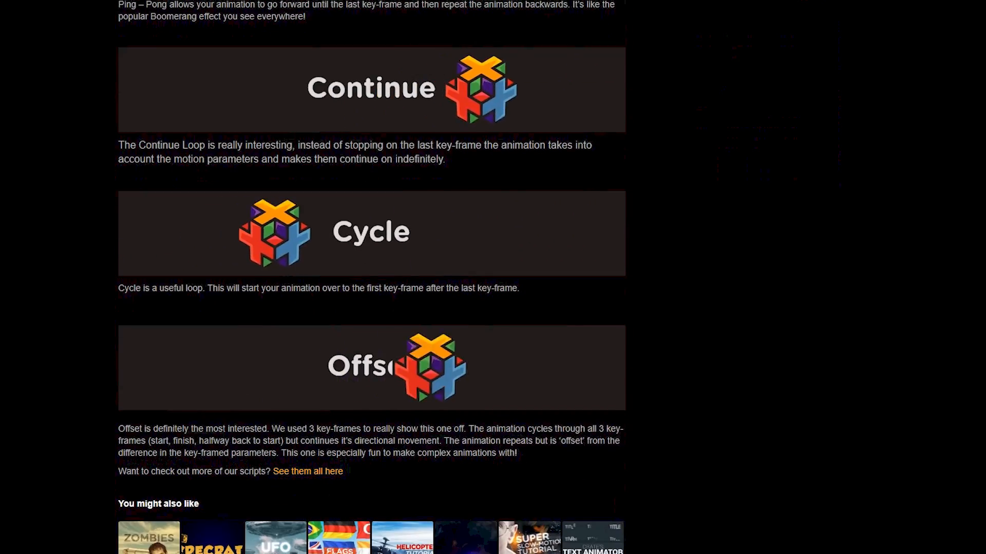